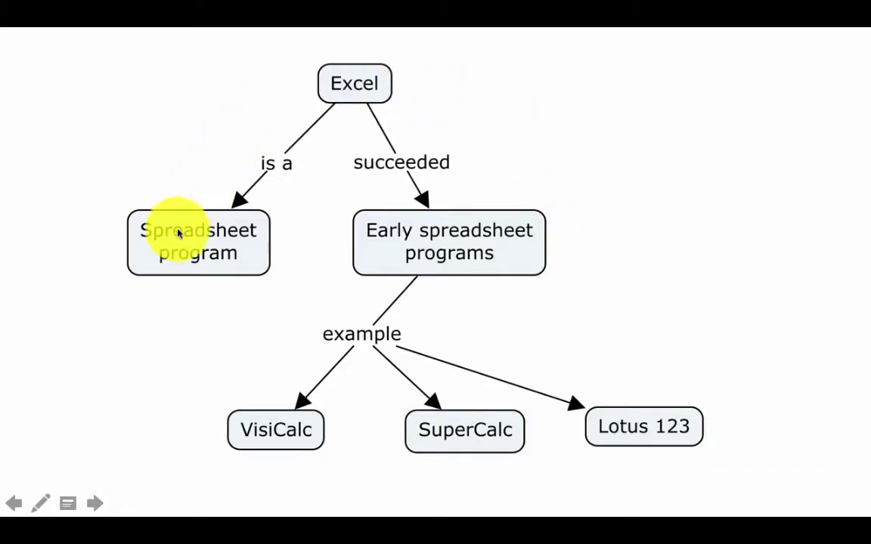
Advance the slideshow from the sample Excel concept map to the CmapTools windows slide.
{"action": "left_click", "coordinate": [621, 371]}
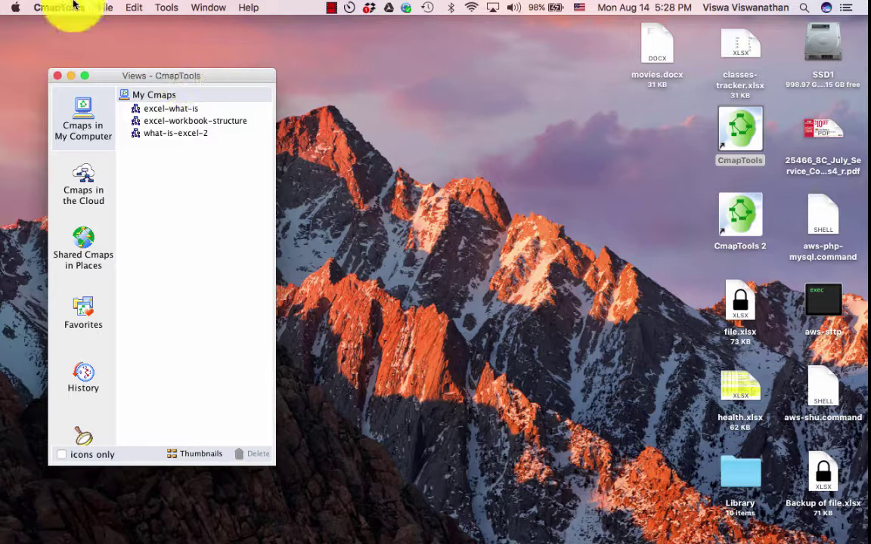
Create a new blank concept map, Untitled 1, with File > New Cmap.
{"action": "left_click", "coordinate": [105, 8]}
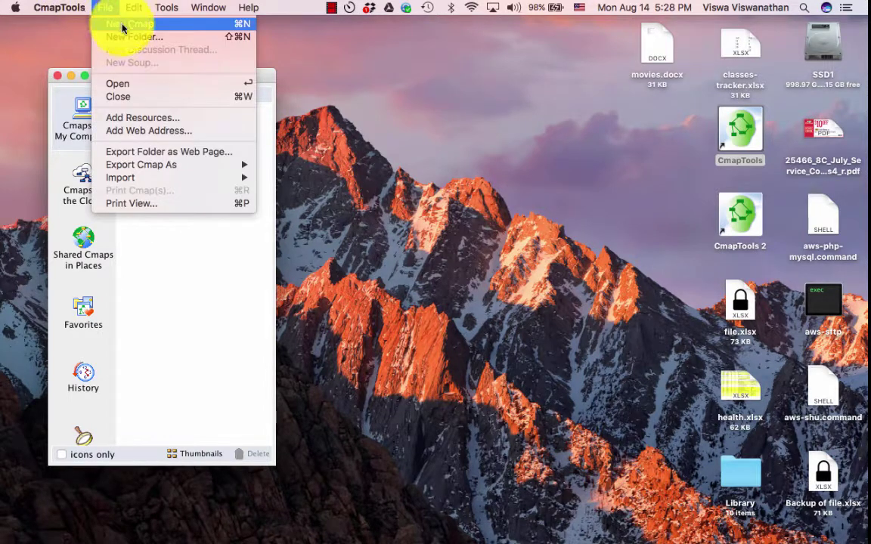
{"action": "left_click", "coordinate": [123, 24]}
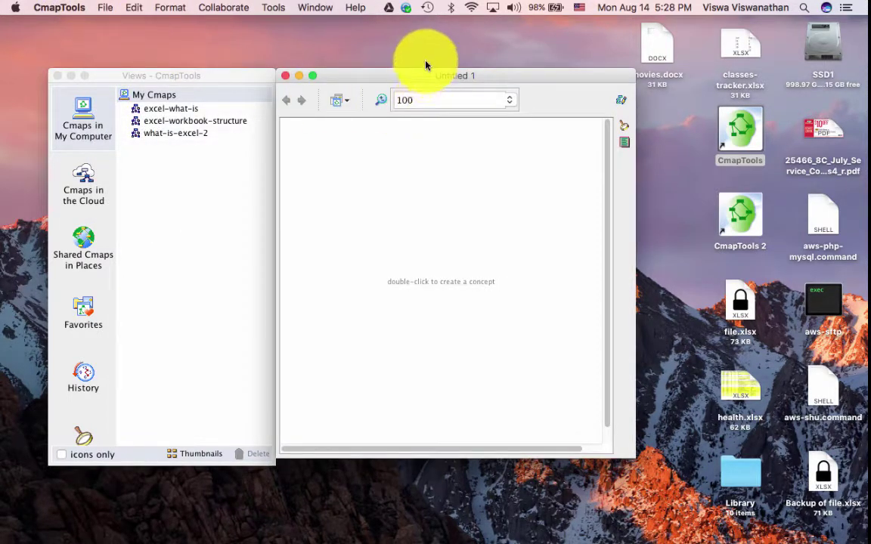
Add a first concept labelled 'Excel' near the top of the blank canvas.
{"action": "left_click_drag", "start_coordinate": [398, 75], "coordinate": [450, 77]}
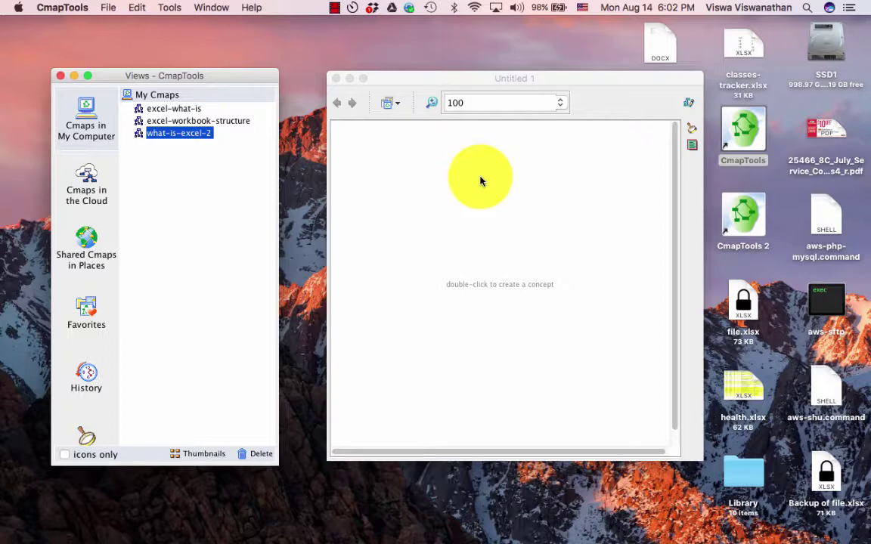
{"action": "double_click", "coordinate": [480, 181]}
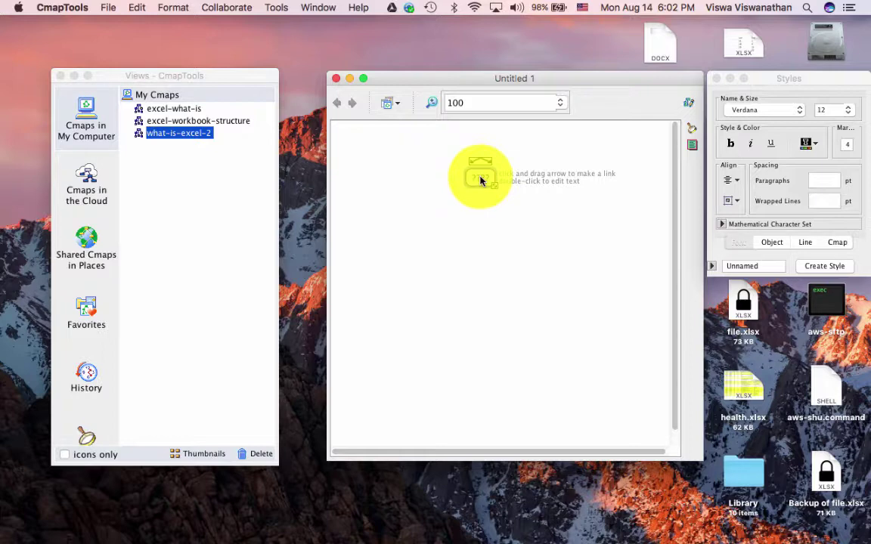
{"action": "type", "text": "Excel"}
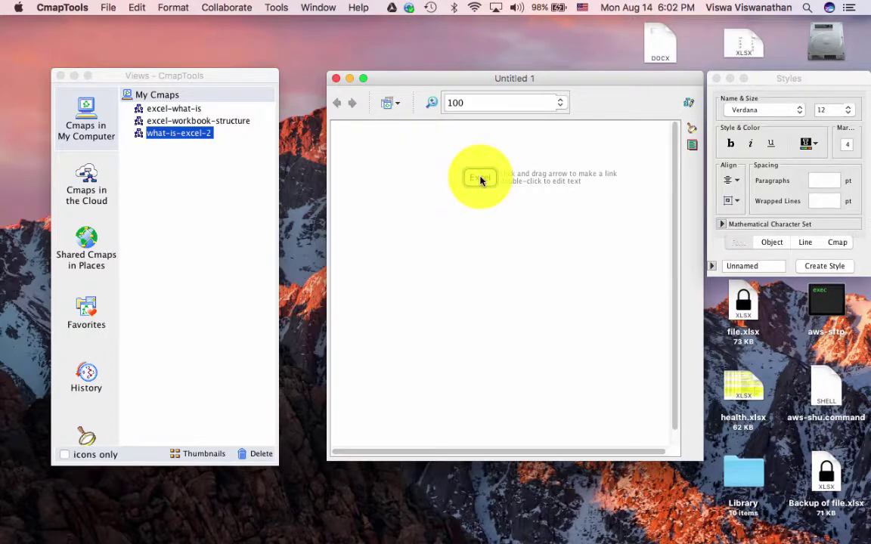
{"action": "left_click", "coordinate": [550, 235]}
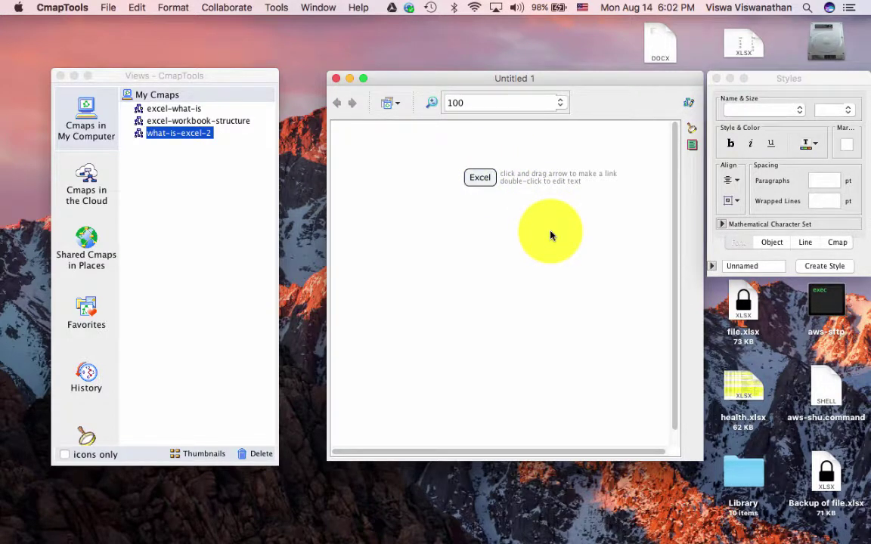
Link Excel via 'is a' to a new concept reading 'Spreadsheet program' on two lines.
{"action": "left_click", "coordinate": [483, 185]}
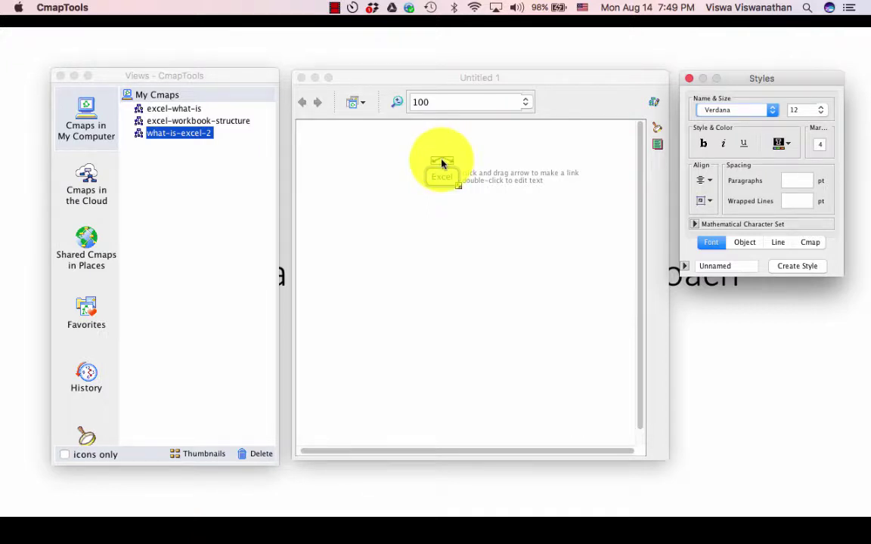
{"action": "left_click_drag", "start_coordinate": [442, 164], "coordinate": [380, 259]}
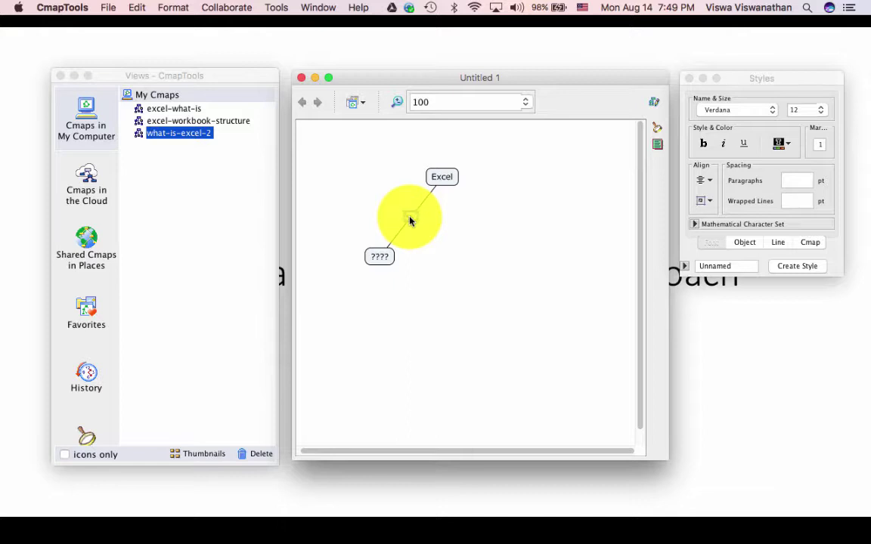
{"action": "type", "text": "is a"}
{"action": "left_click", "coordinate": [382, 257]}
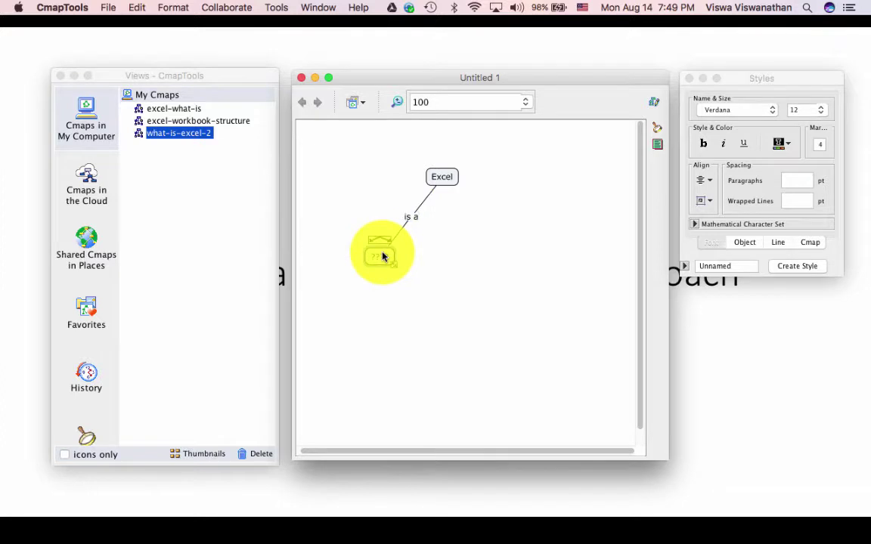
{"action": "type", "text": "Spreadsheet"}
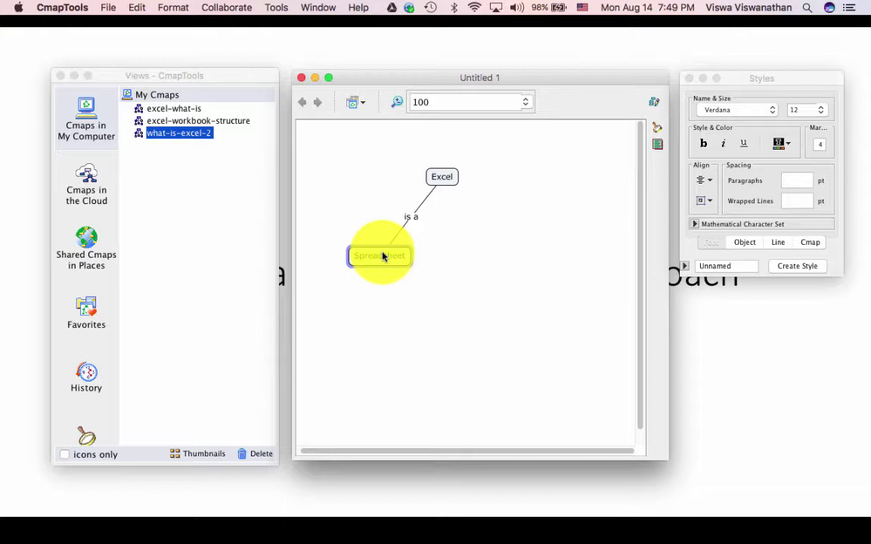
{"action": "key", "text": "Return"}
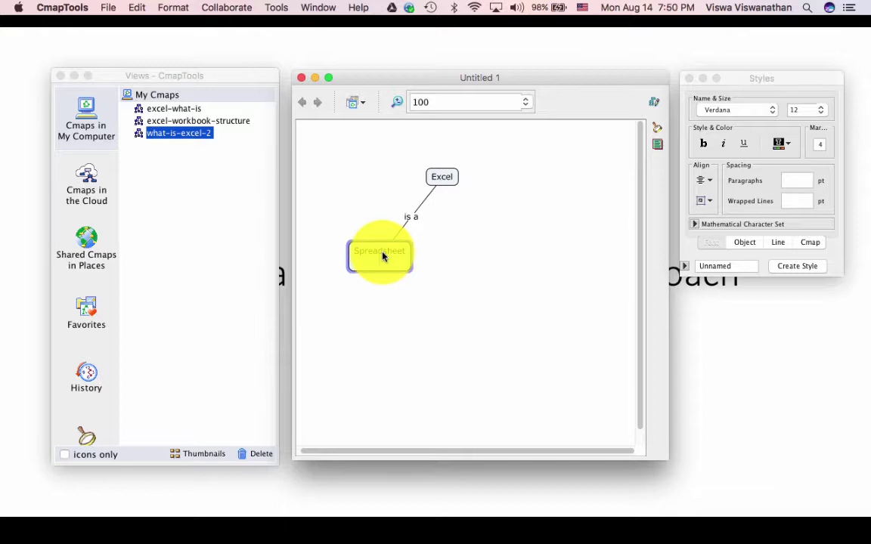
{"action": "type", "text": "program"}
Add an unlinked concept 'Early spreadsheet programs' to the right of Spreadsheet program.
{"action": "left_click", "coordinate": [518, 347]}
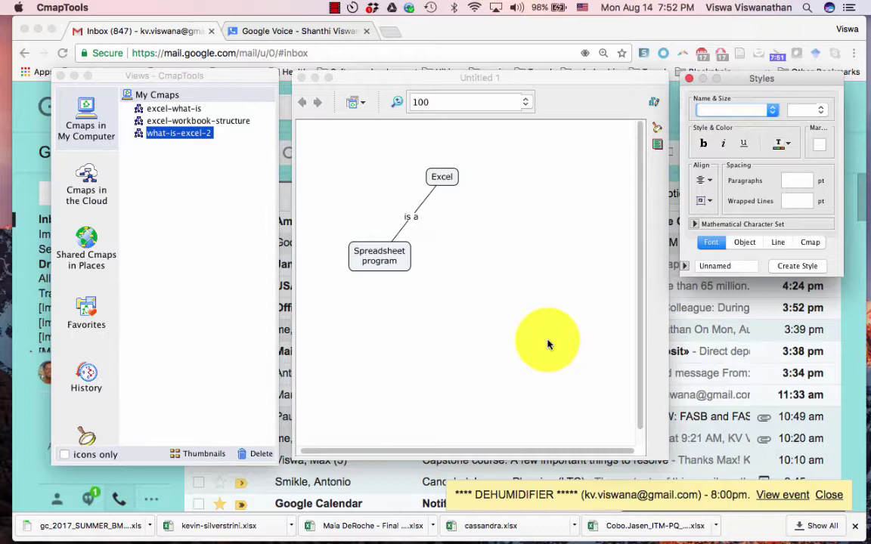
{"action": "left_click", "coordinate": [446, 186]}
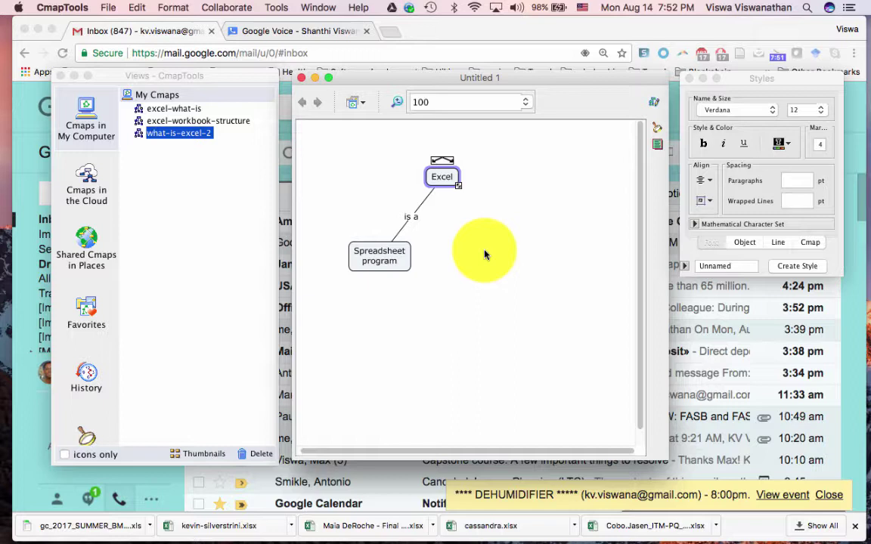
{"action": "double_click", "coordinate": [484, 255]}
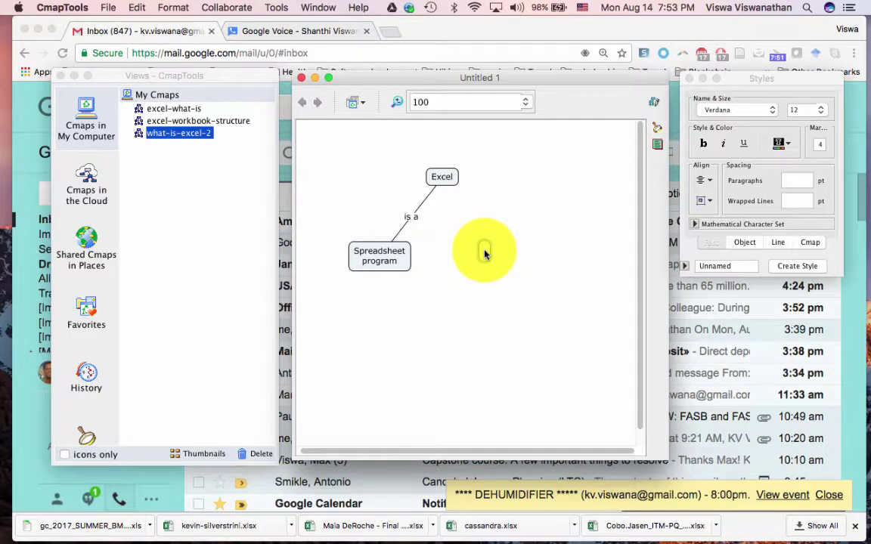
{"action": "type", "text": "Ent"}
{"action": "type", "text": "y"}
{"action": "type", "text": " spreadshe"}
{"action": "type", "text": "et"}
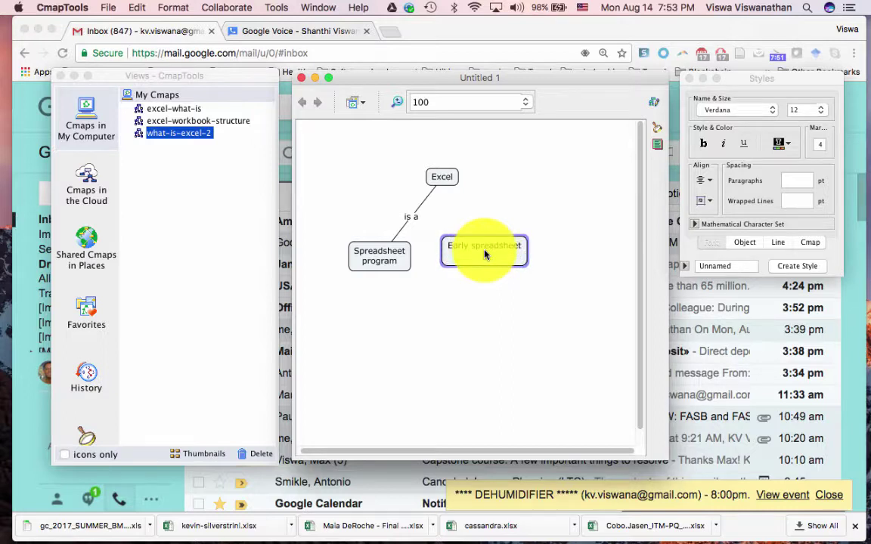
{"action": "type", "text": " programs"}
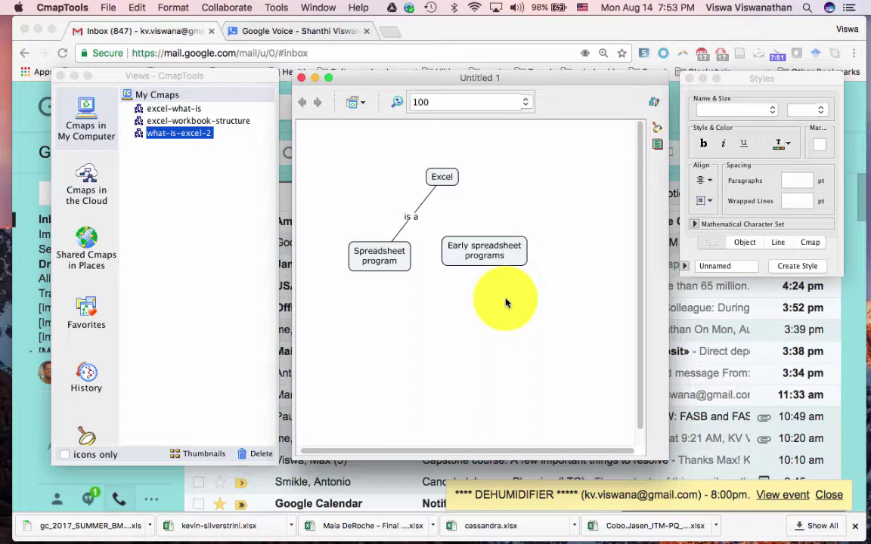
Connect Excel to Early spreadsheet programs with the linking phrase 'succeeded'.
{"action": "left_click", "coordinate": [445, 181]}
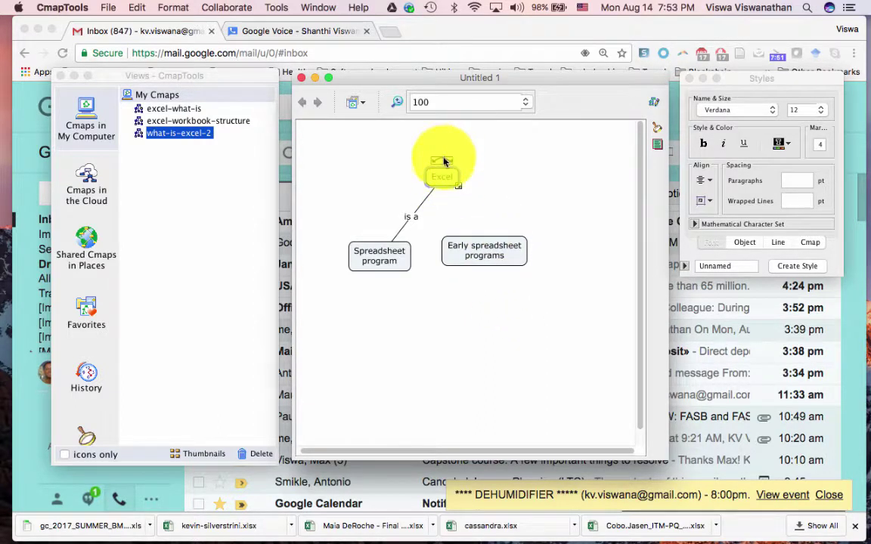
{"action": "left_click_drag", "start_coordinate": [443, 161], "coordinate": [486, 270]}
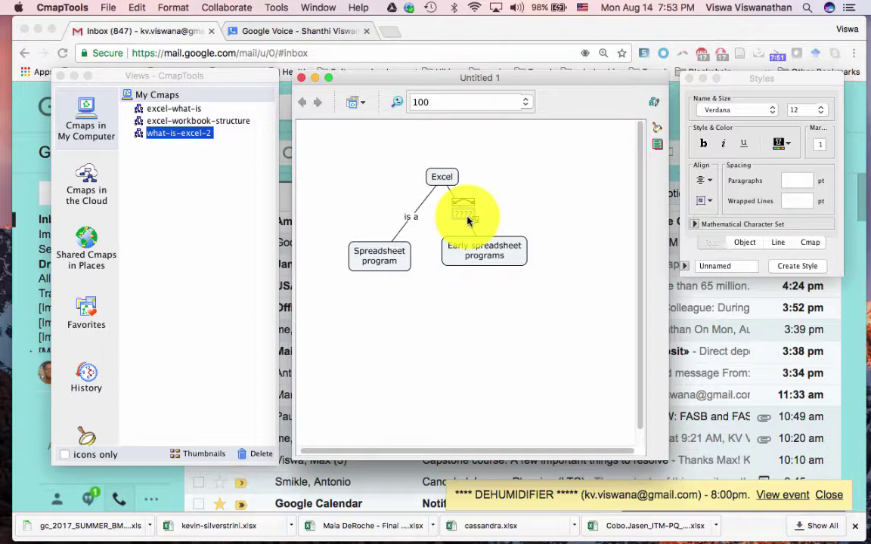
{"action": "type", "text": "succeeded"}
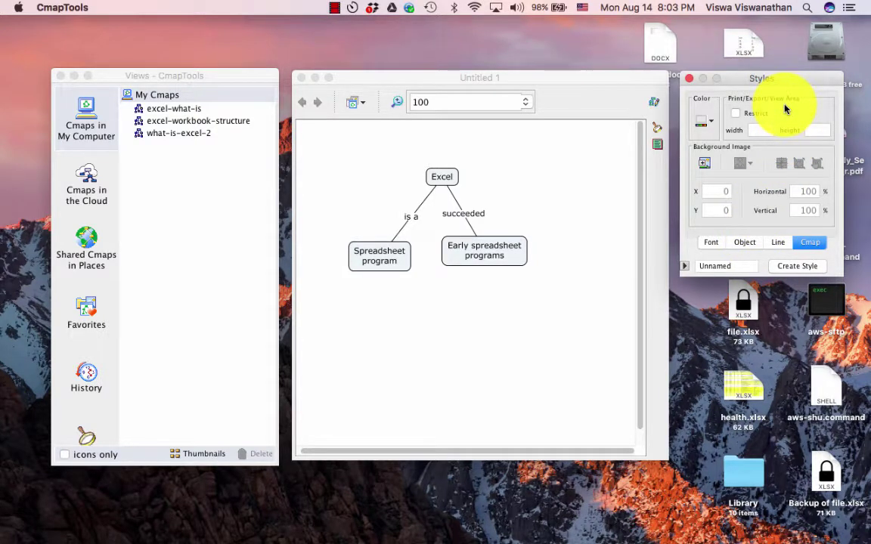
Show the Styles window's font settings, then the object style settings for the Excel concept.
{"action": "left_click", "coordinate": [711, 242]}
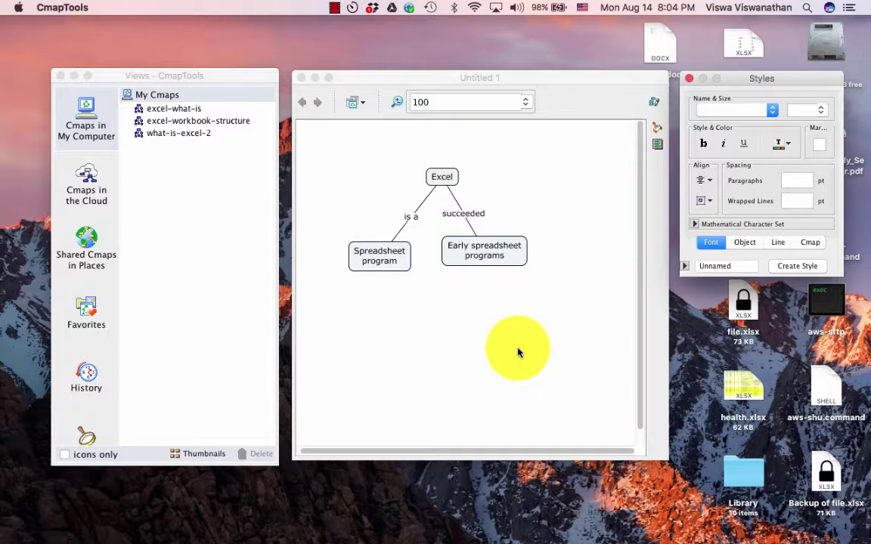
{"action": "left_click", "coordinate": [452, 188]}
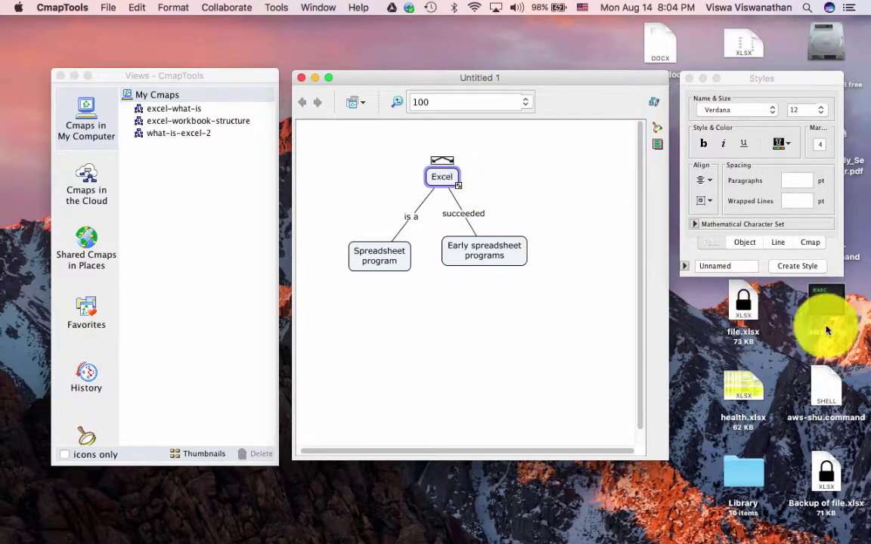
{"action": "left_click", "coordinate": [751, 246]}
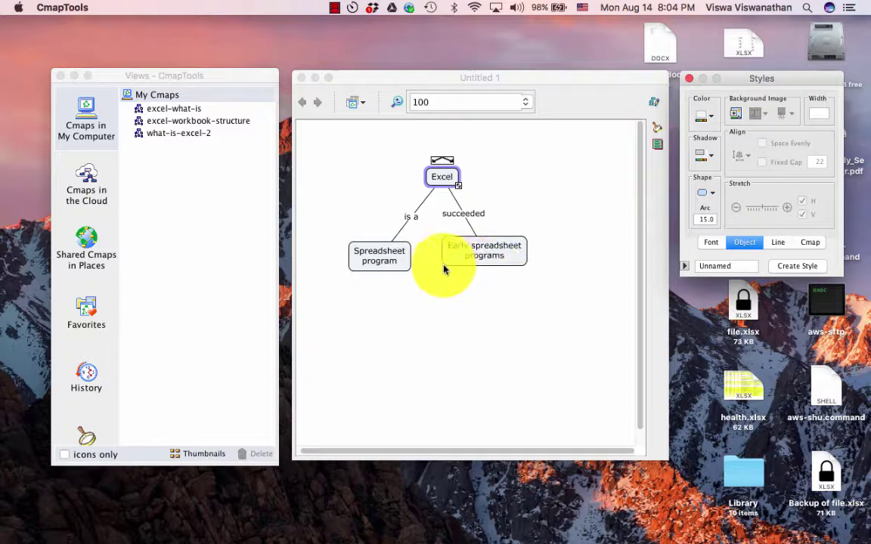
Select the 'is a' link into Spreadsheet program and show its Styles line options.
{"action": "left_click", "coordinate": [401, 235]}
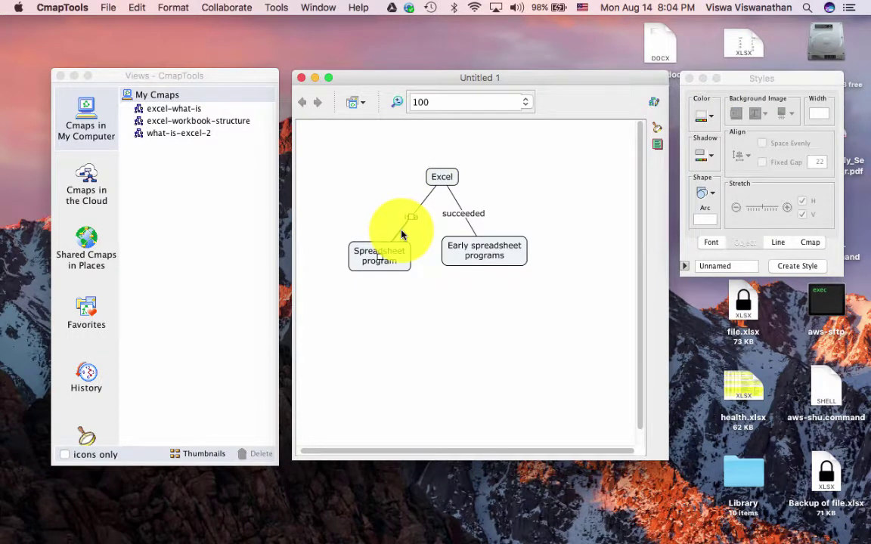
{"action": "left_click", "coordinate": [778, 243]}
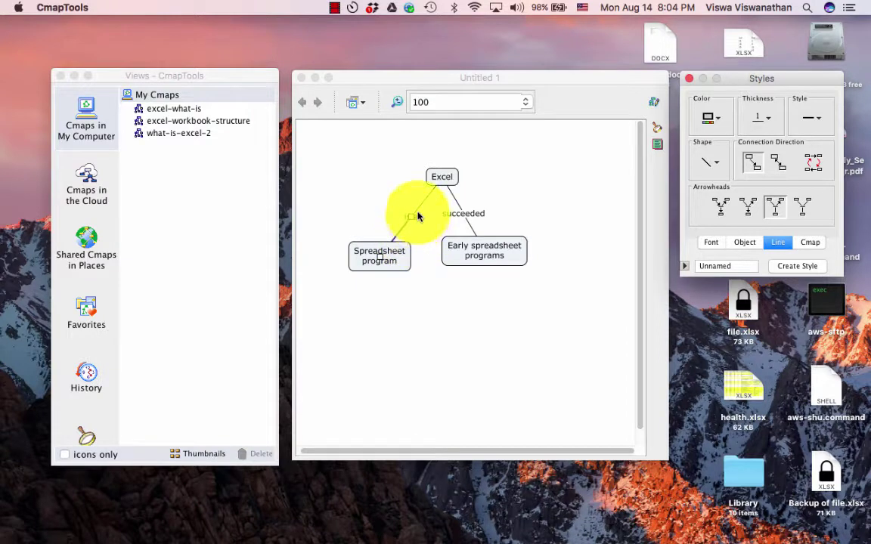
{"action": "left_click_drag", "start_coordinate": [409, 249], "coordinate": [362, 251]}
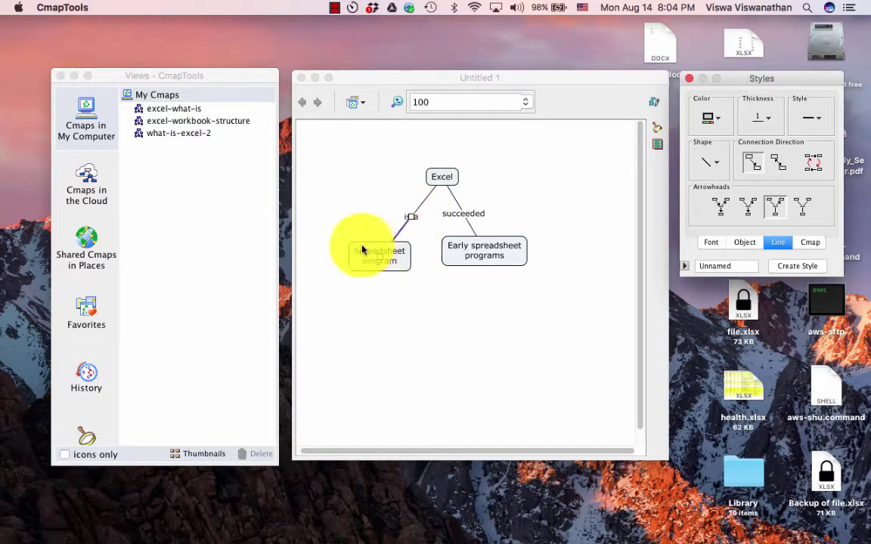
Give both the 'is a' and 'succeeded' links arrowheads, then deselect.
{"action": "left_click", "coordinate": [748, 213]}
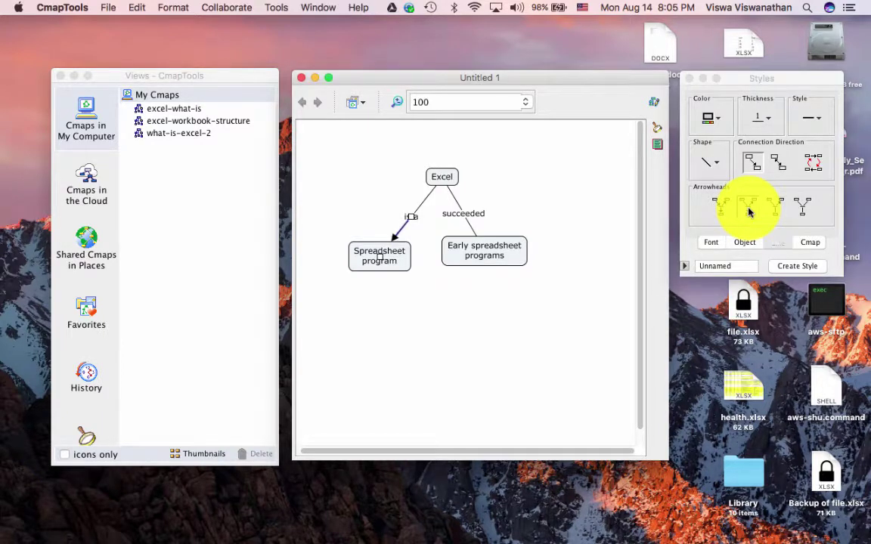
{"action": "left_click", "coordinate": [468, 229]}
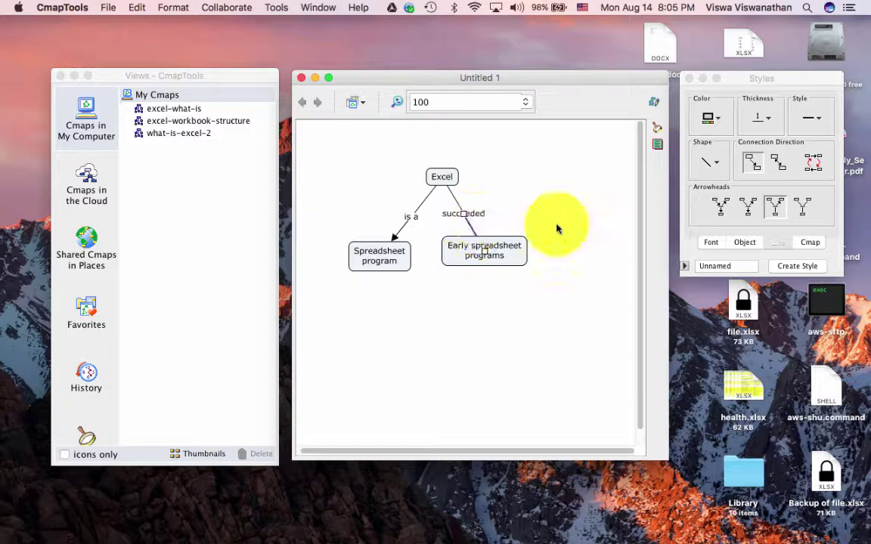
{"action": "left_click", "coordinate": [750, 209]}
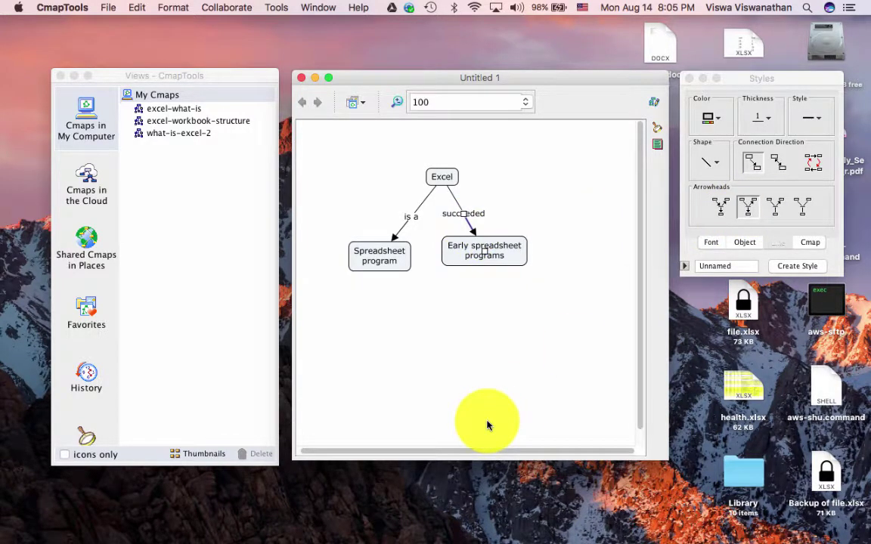
{"action": "left_click", "coordinate": [550, 357]}
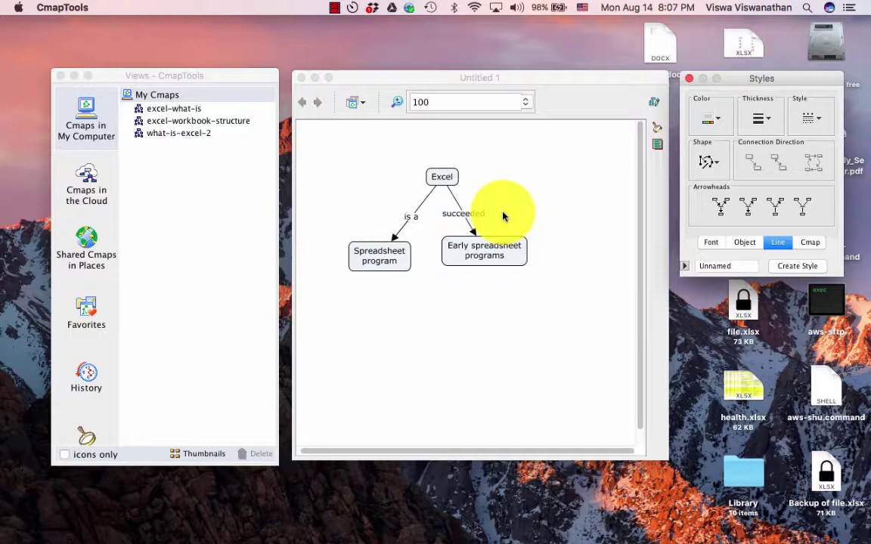
Undo the arrowheads on both links with repeated Edit > Undo.
{"action": "left_click", "coordinate": [503, 216]}
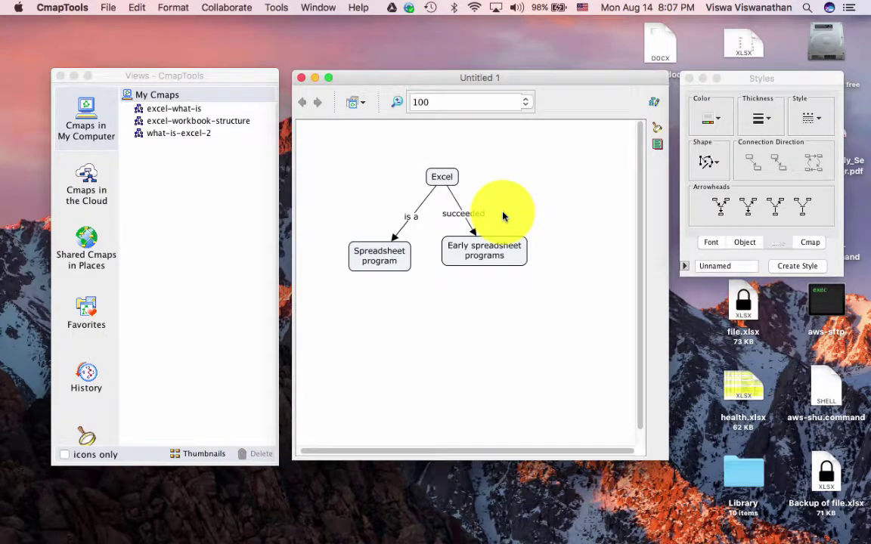
{"action": "left_click", "coordinate": [136, 8]}
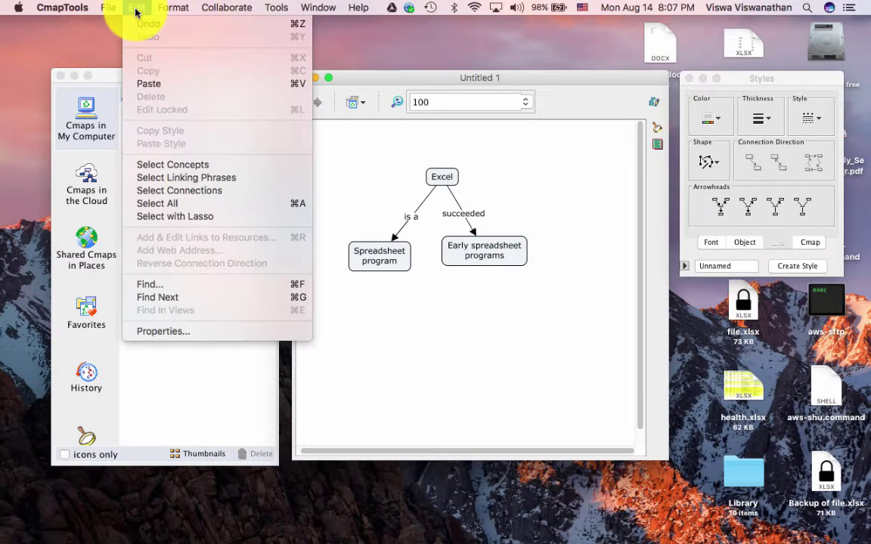
{"action": "left_click", "coordinate": [150, 28]}
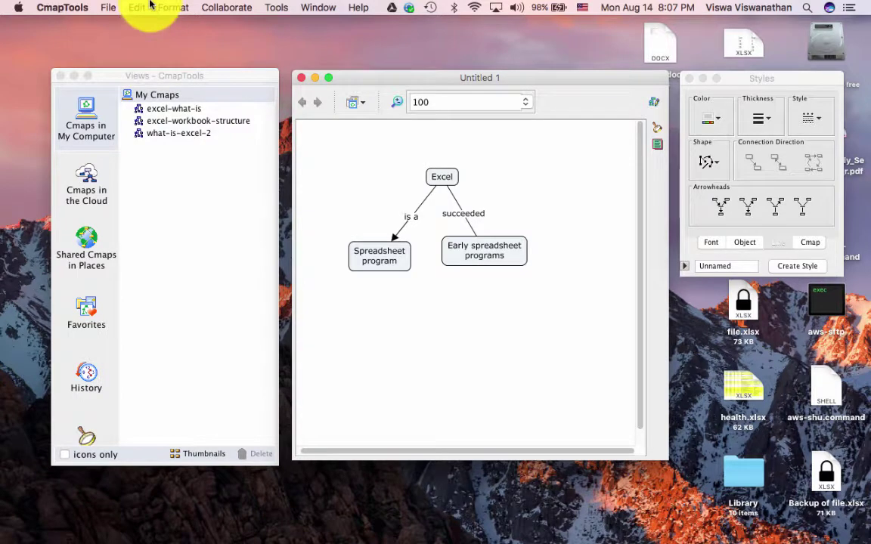
{"action": "left_click", "coordinate": [137, 8]}
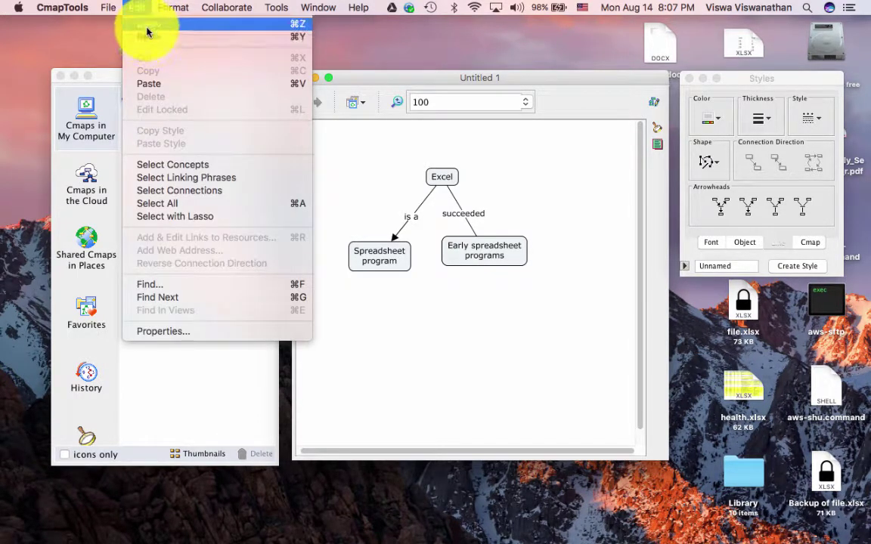
{"action": "left_click", "coordinate": [147, 30]}
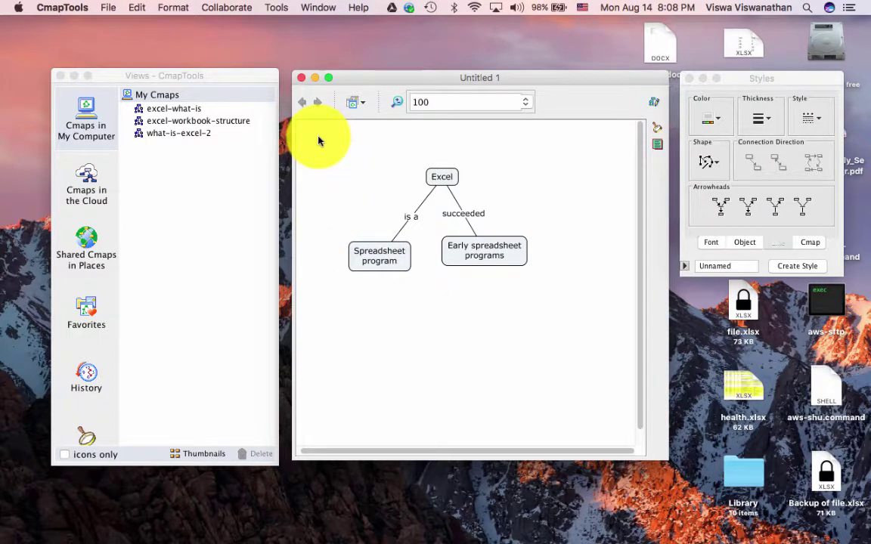
Select the whole map and give the 'is a' and 'succeeded' links arrowheads.
{"action": "left_click_drag", "start_coordinate": [322, 138], "coordinate": [577, 298]}
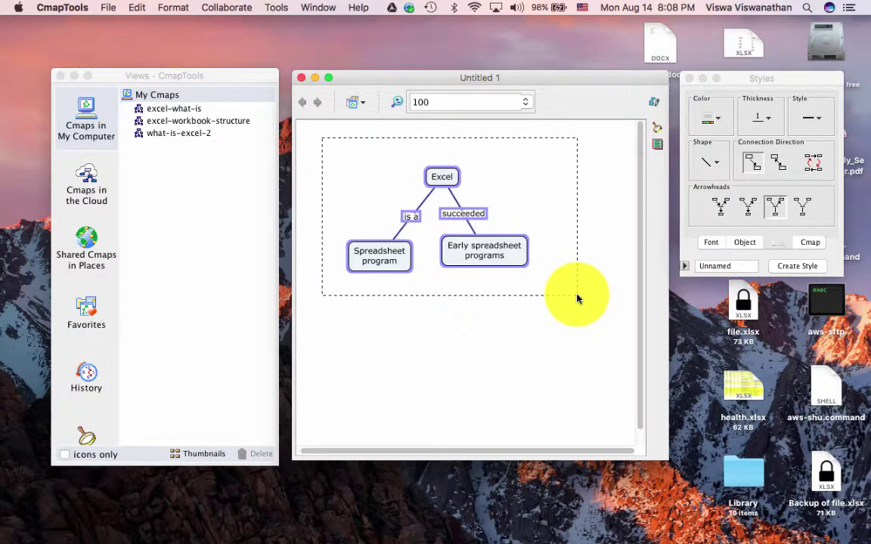
{"action": "left_click_drag", "start_coordinate": [577, 298], "coordinate": [576, 298]}
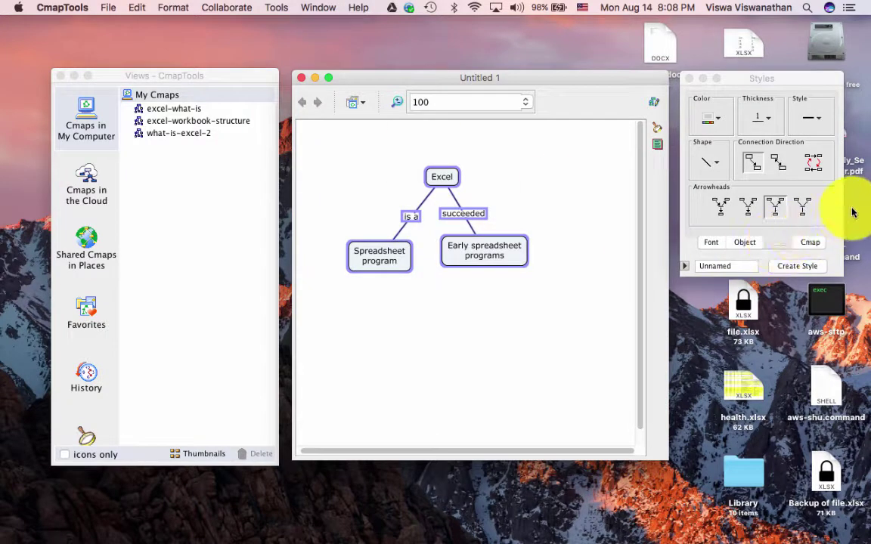
{"action": "left_click", "coordinate": [746, 211]}
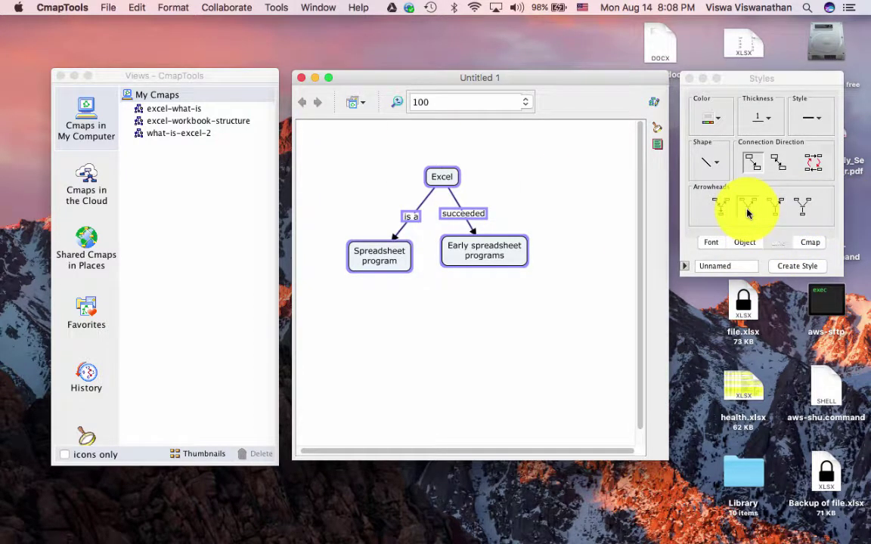
{"action": "left_click", "coordinate": [501, 330]}
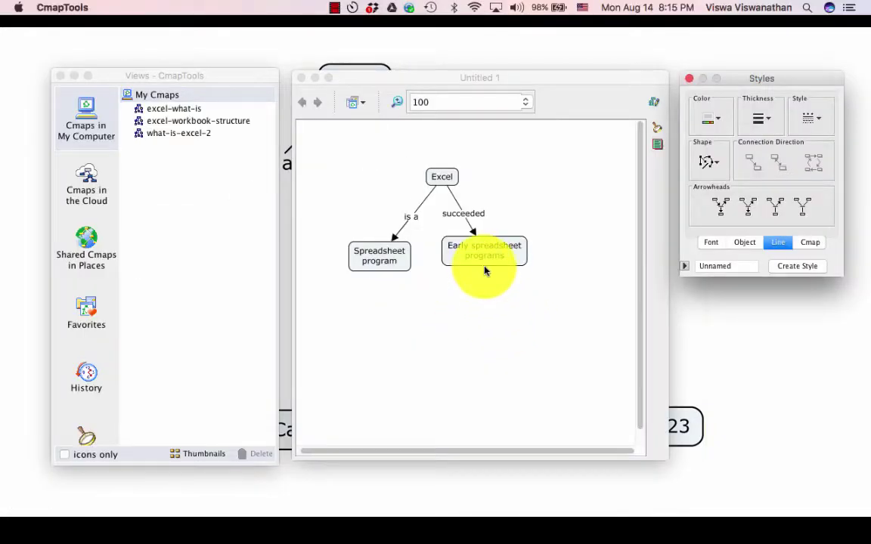
Link Early spreadsheet programs via an 'example' phrase to a new VisiCalc concept.
{"action": "left_click", "coordinate": [488, 266]}
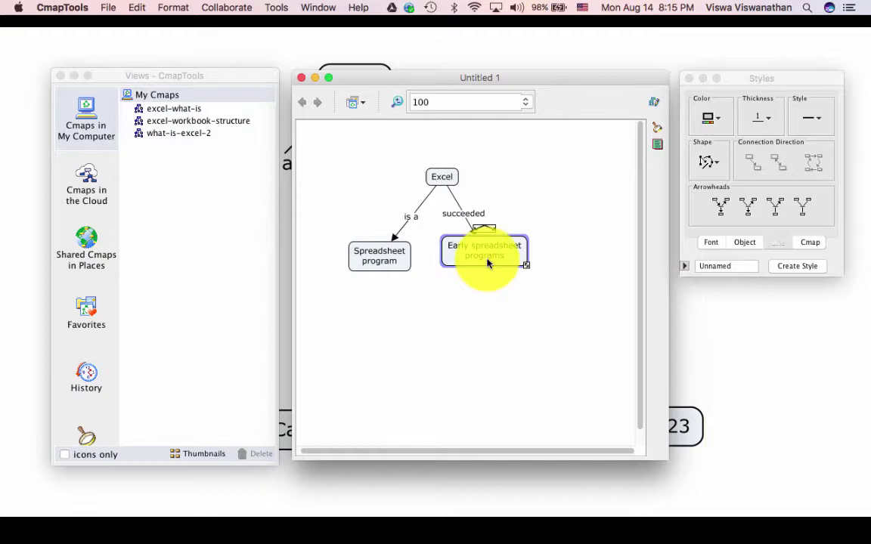
{"action": "left_click_drag", "start_coordinate": [481, 233], "coordinate": [391, 344]}
{"action": "left_click", "coordinate": [415, 374]}
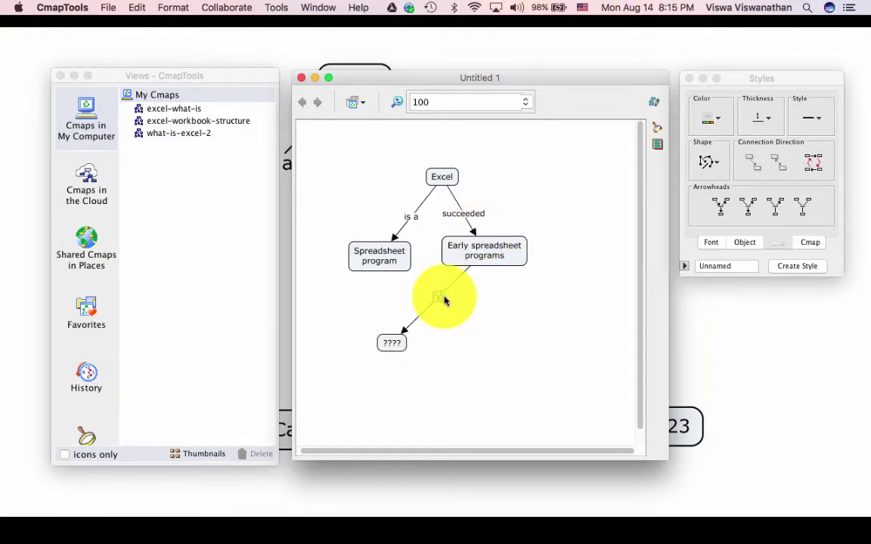
{"action": "type", "text": "example"}
{"action": "left_click", "coordinate": [401, 341]}
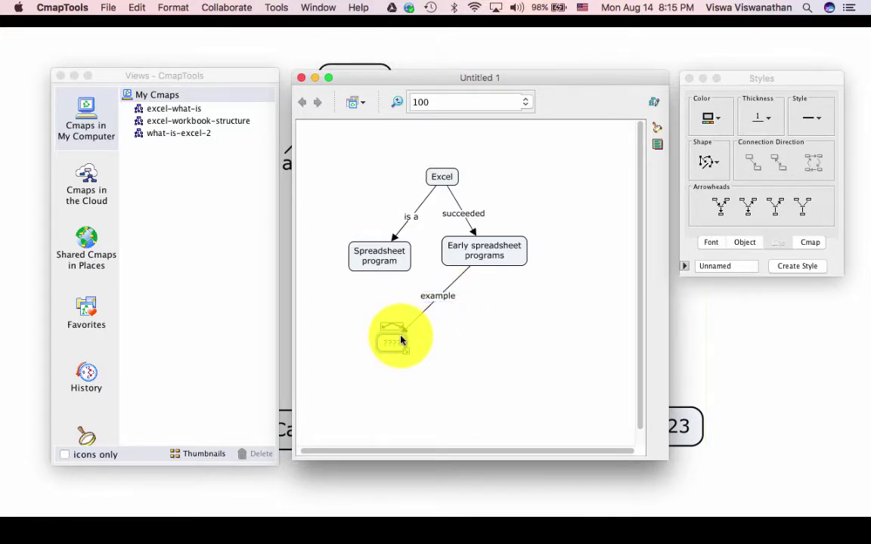
{"action": "type", "text": "VisiCalc"}
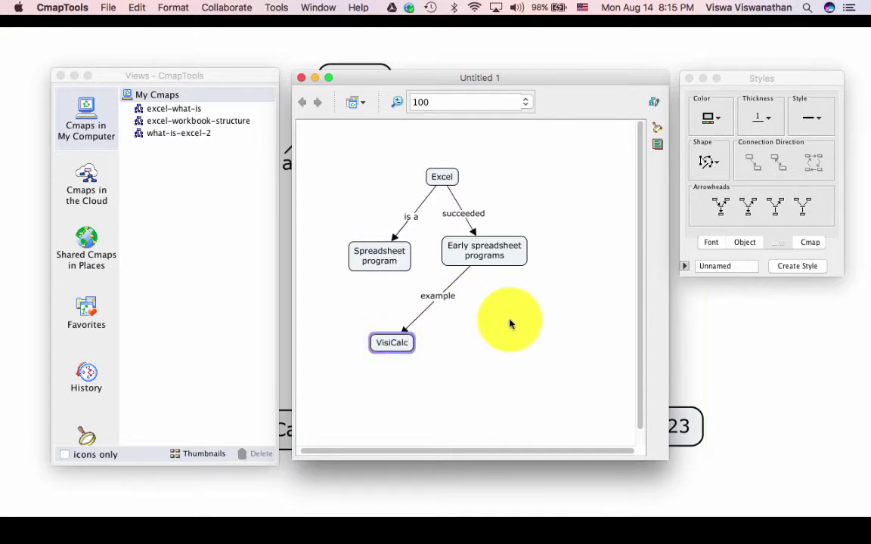
{"action": "left_click", "coordinate": [452, 300]}
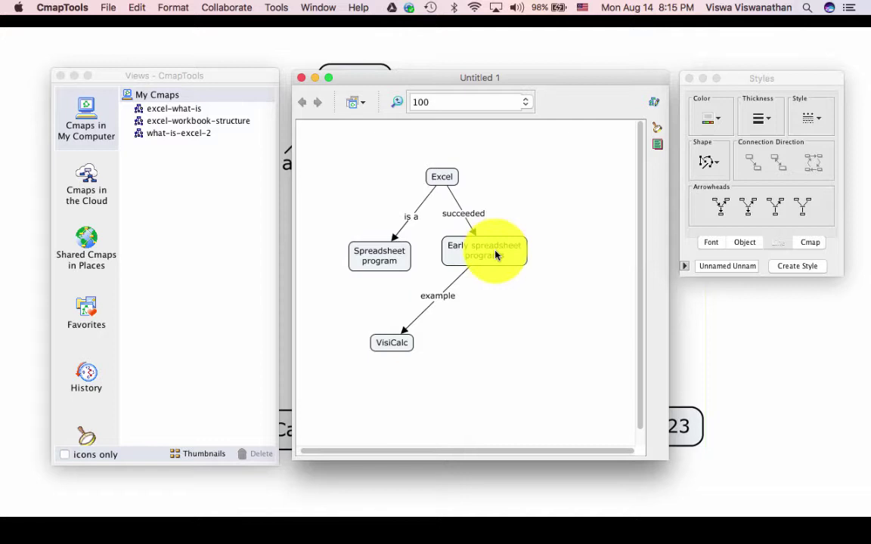
Branch two more concepts, SuperCalc and Lotus123, from the 'example' phrase.
{"action": "left_click", "coordinate": [448, 300]}
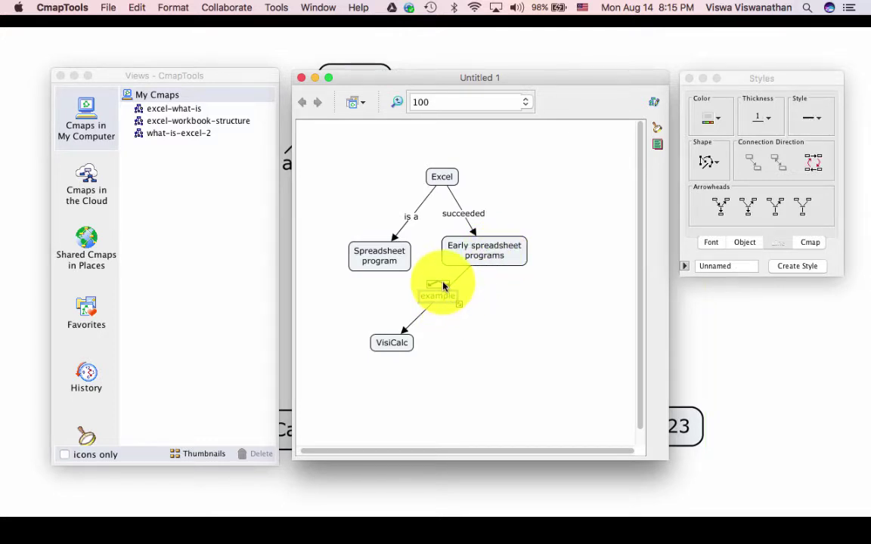
{"action": "left_click_drag", "start_coordinate": [443, 285], "coordinate": [469, 345]}
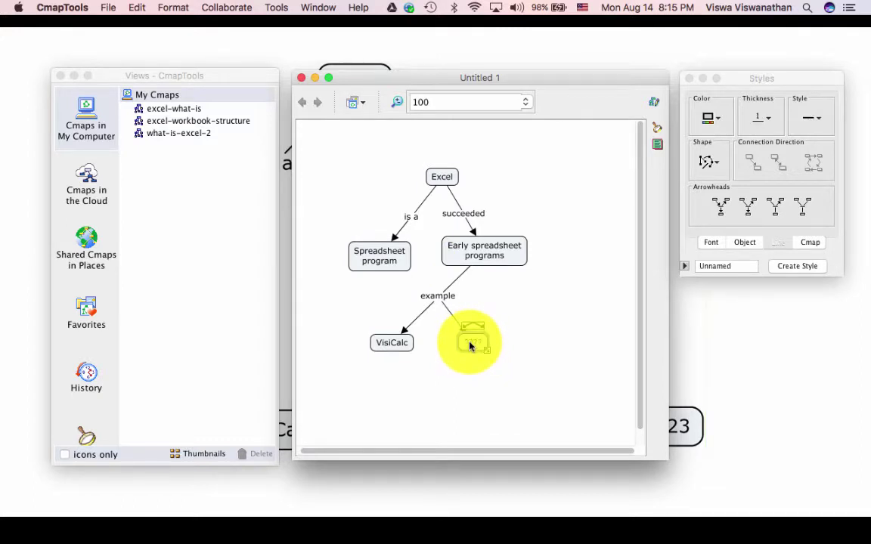
{"action": "type", "text": "SuperCalc"}
{"action": "left_click", "coordinate": [443, 294]}
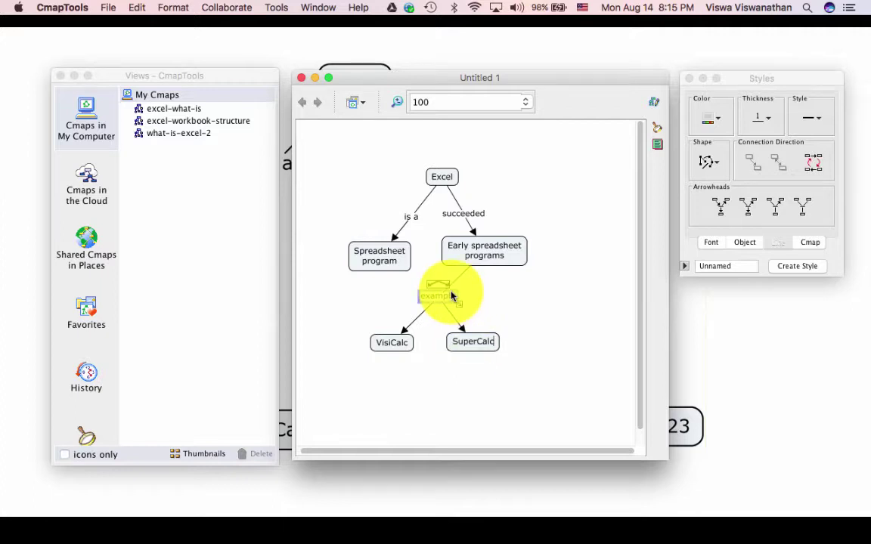
{"action": "left_click_drag", "start_coordinate": [443, 288], "coordinate": [563, 335]}
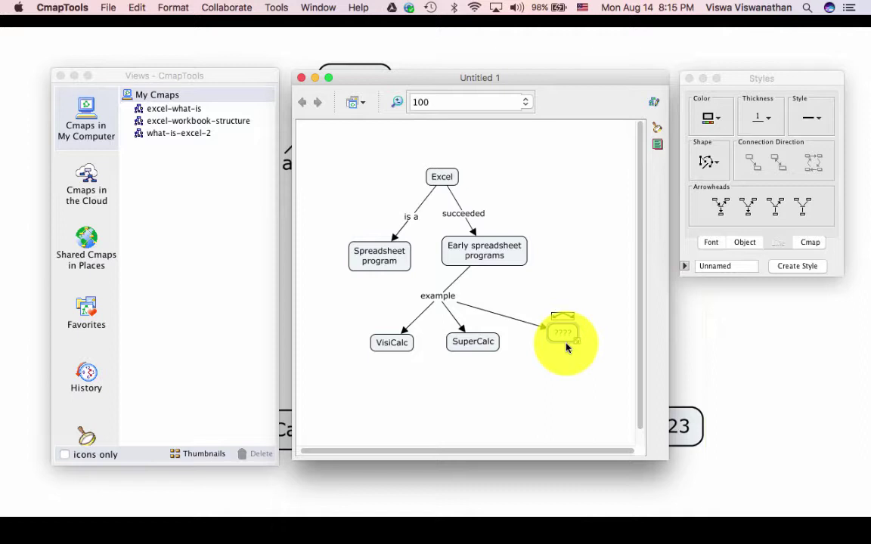
{"action": "type", "text": "Lotus123"}
{"action": "left_click", "coordinate": [574, 378]}
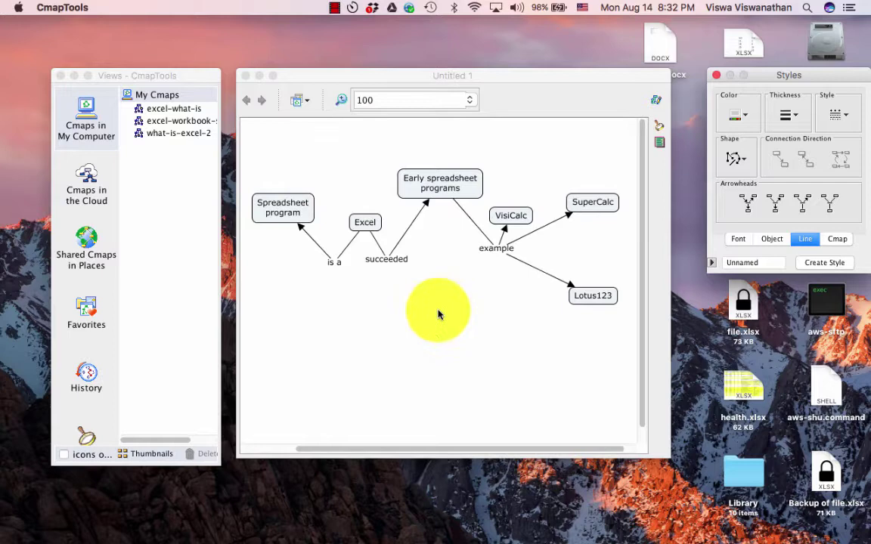
Apply a Hierarchical autolayout so Excel sits at the top of a tree.
{"action": "left_click", "coordinate": [369, 179]}
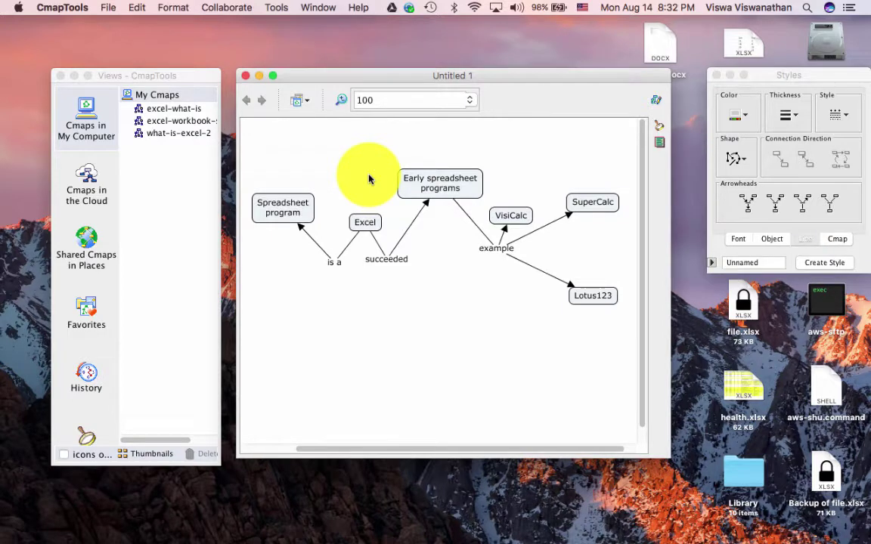
{"action": "left_click", "coordinate": [174, 8]}
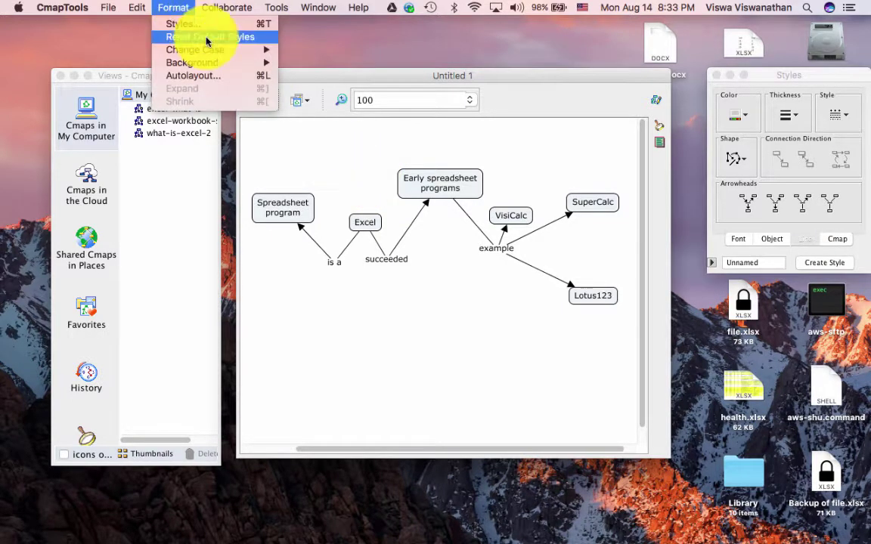
{"action": "left_click", "coordinate": [216, 75]}
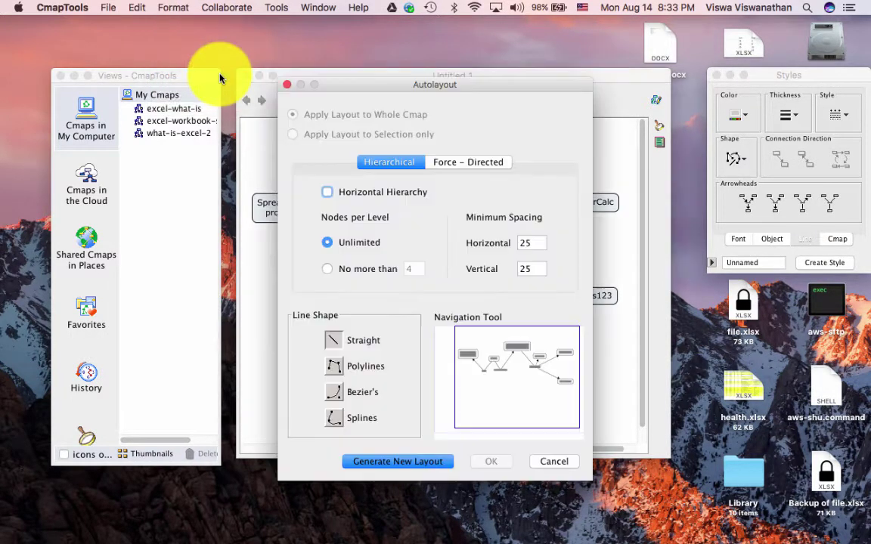
{"action": "left_click", "coordinate": [397, 168]}
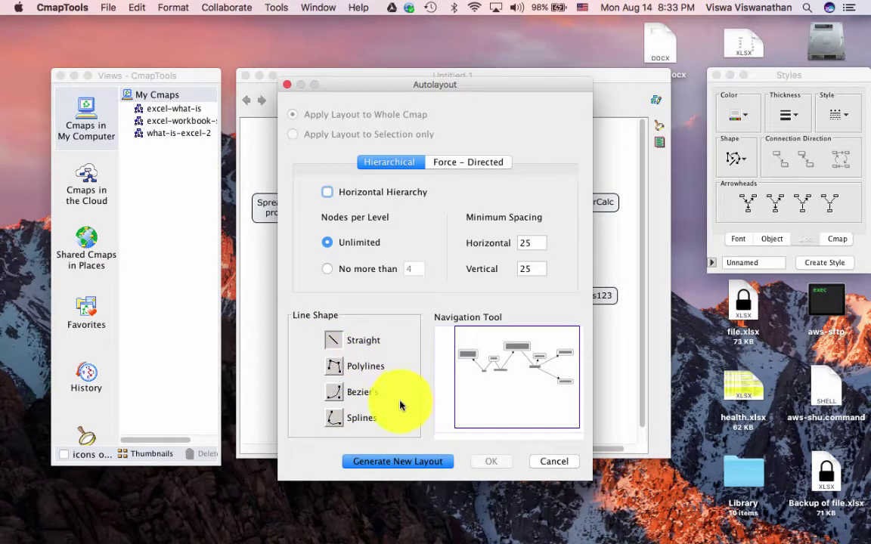
{"action": "left_click", "coordinate": [405, 462]}
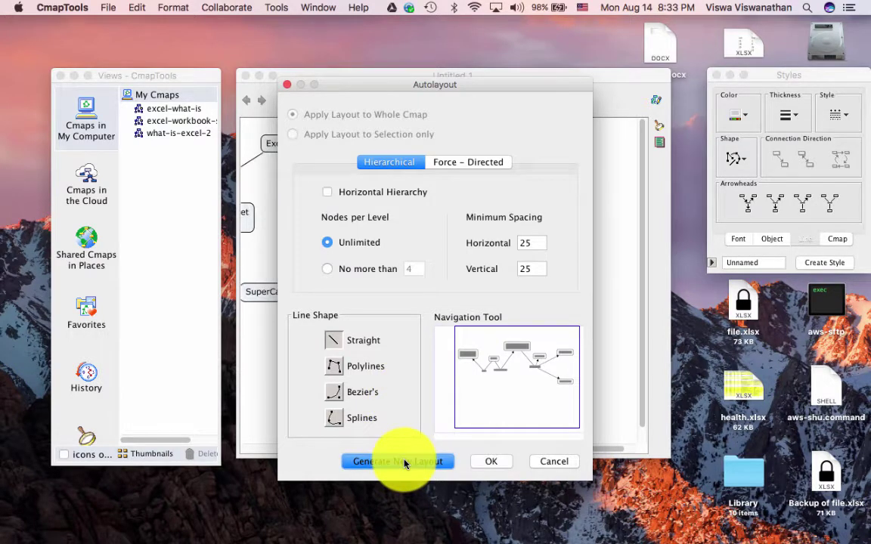
{"action": "left_click", "coordinate": [496, 464]}
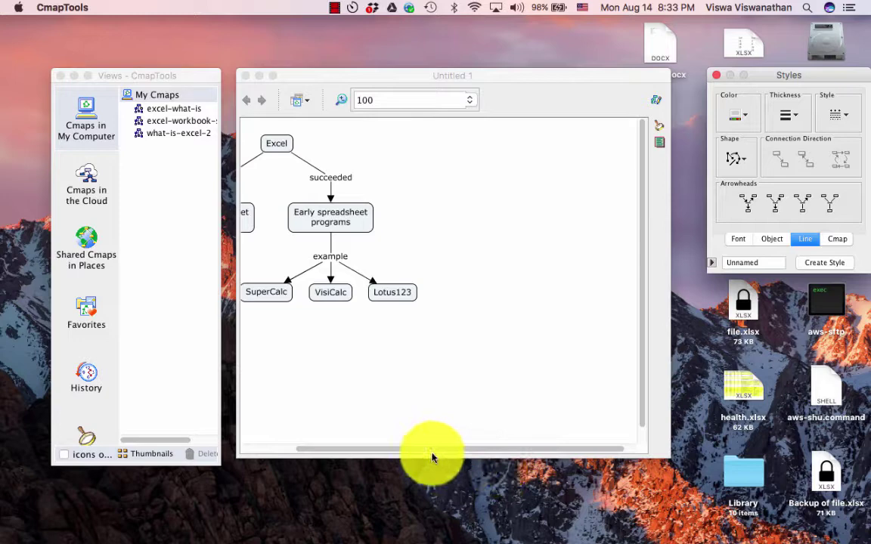
Scroll the canvas left to bring the whole Excel tree into view.
{"action": "left_click_drag", "start_coordinate": [432, 451], "coordinate": [359, 449]}
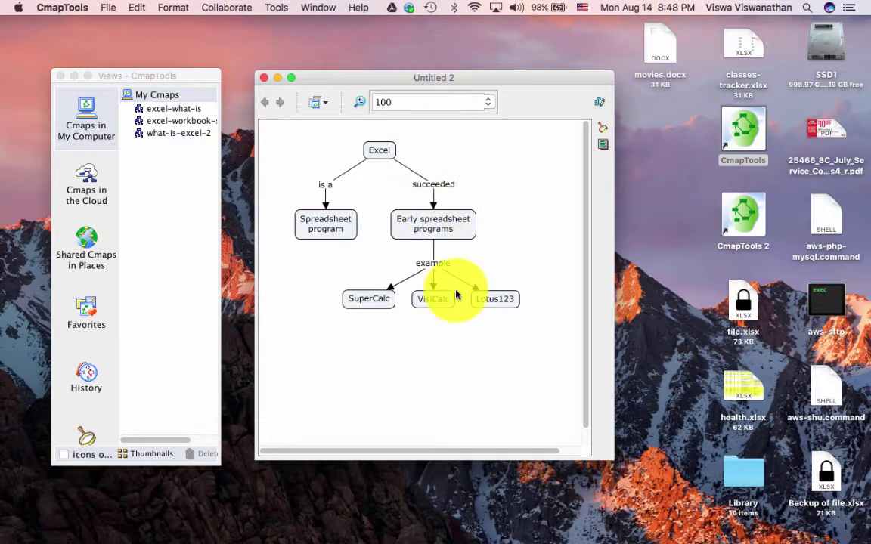
Save the map as 'about excel' with focus question 'What is Excel'.
{"action": "left_click", "coordinate": [110, 8]}
{"action": "left_click", "coordinate": [134, 60]}
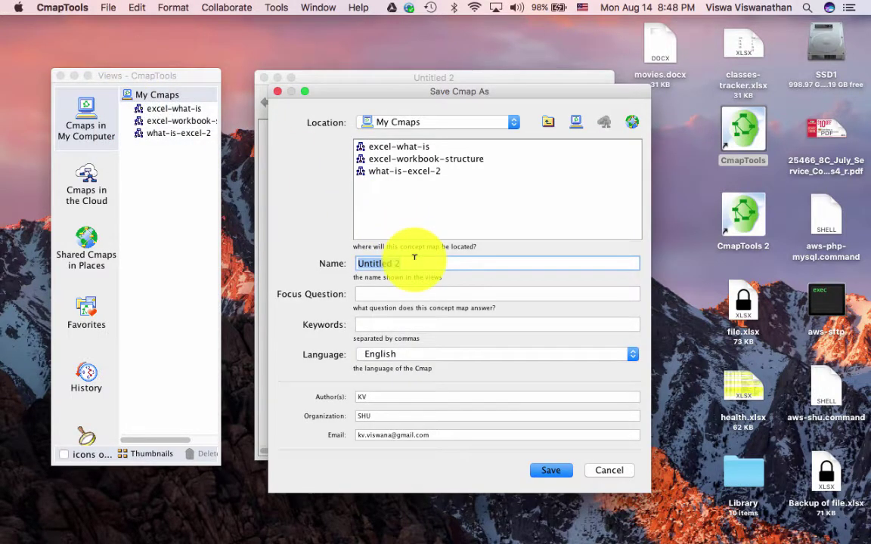
{"action": "type", "text": "about excel"}
{"action": "left_click", "coordinate": [439, 293]}
{"action": "type", "text": "What is Excel?"}
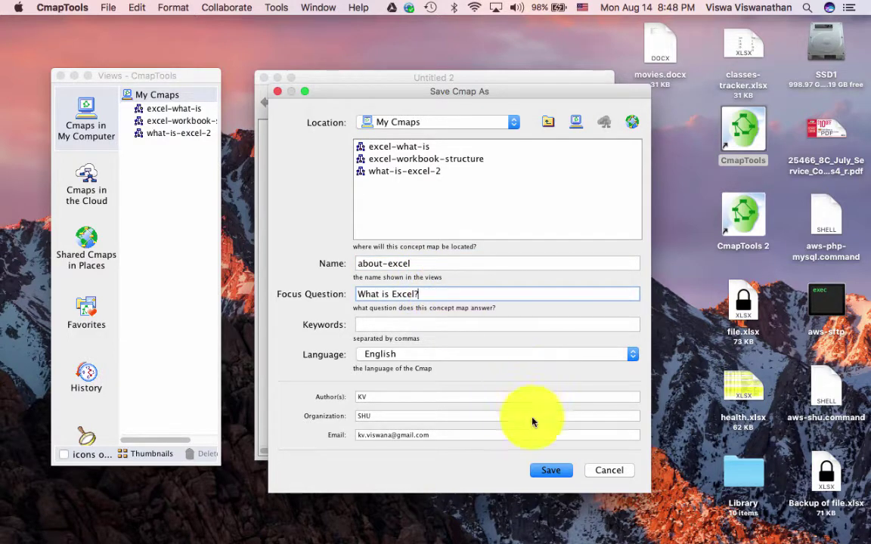
{"action": "left_click", "coordinate": [553, 471]}
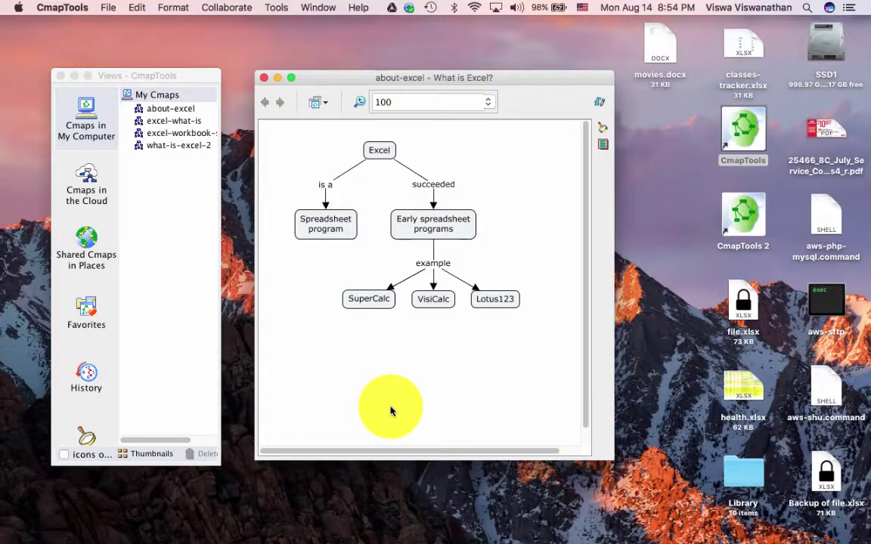
Look over the Export Cmap As options, then open CmapTools Help online.
{"action": "left_click", "coordinate": [110, 8]}
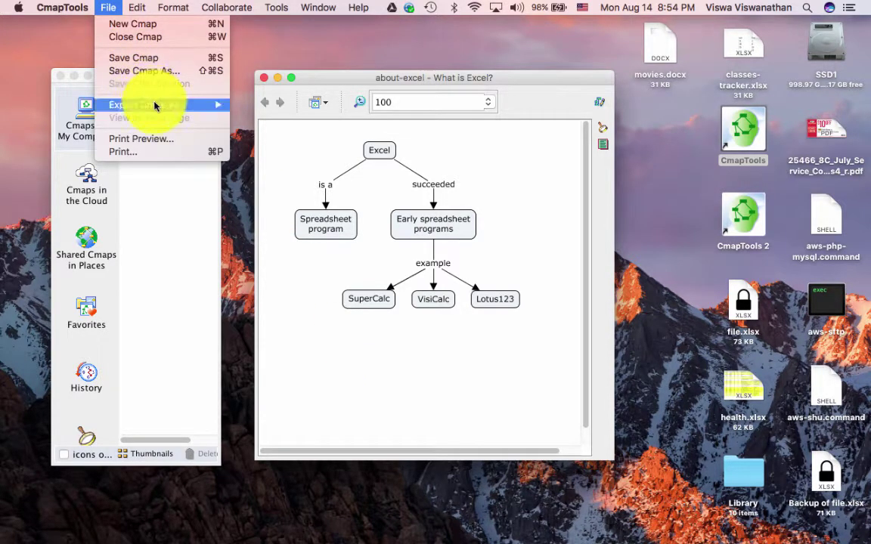
{"action": "mouse_move", "coordinate": [157, 105]}
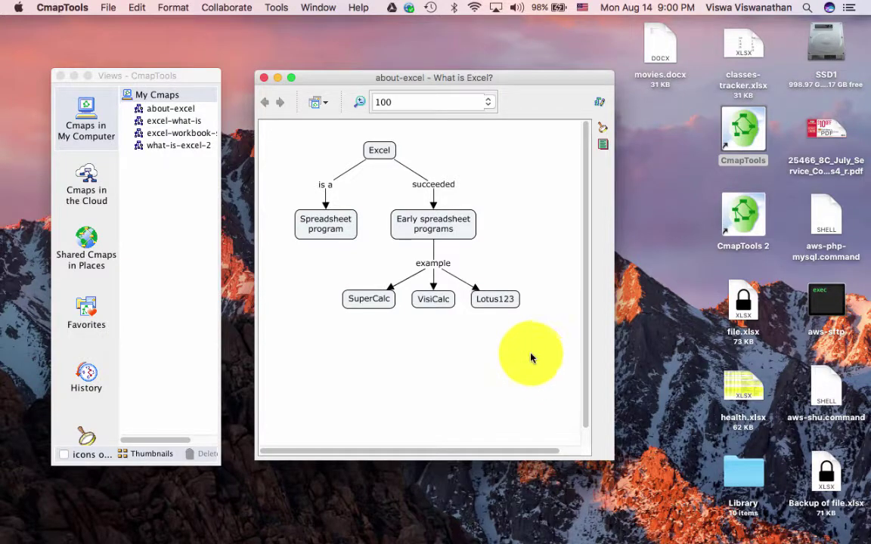
{"action": "left_click", "coordinate": [358, 8]}
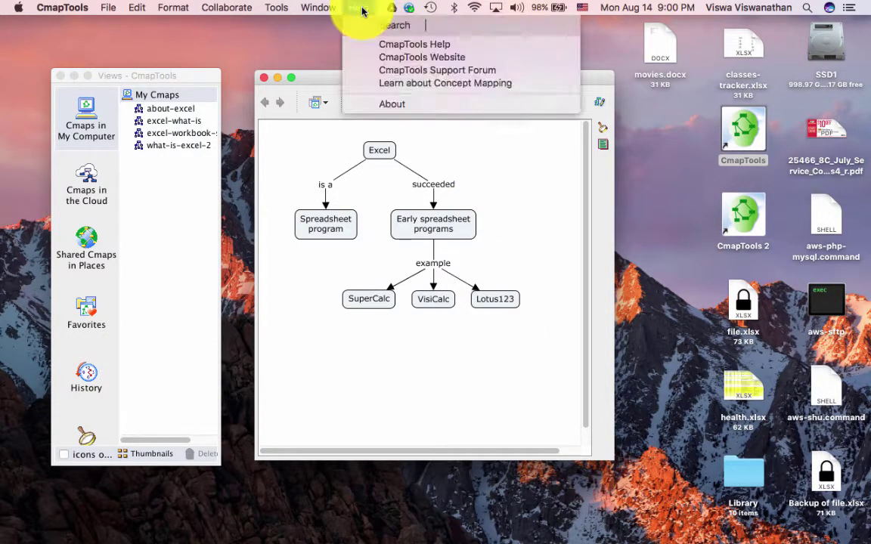
{"action": "left_click", "coordinate": [396, 43]}
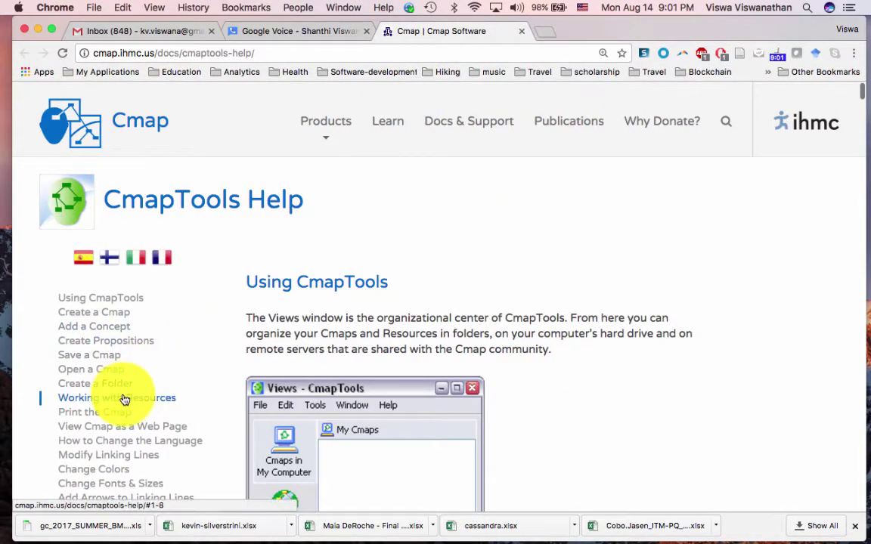
Navigate through Documentation & Support to the CmapTools Help Videos page.
{"action": "scroll", "coordinate": [122, 399], "scroll_direction": "down", "scroll_amount": 4}
{"action": "scroll", "coordinate": [123, 398], "scroll_direction": "up", "scroll_amount": 4}
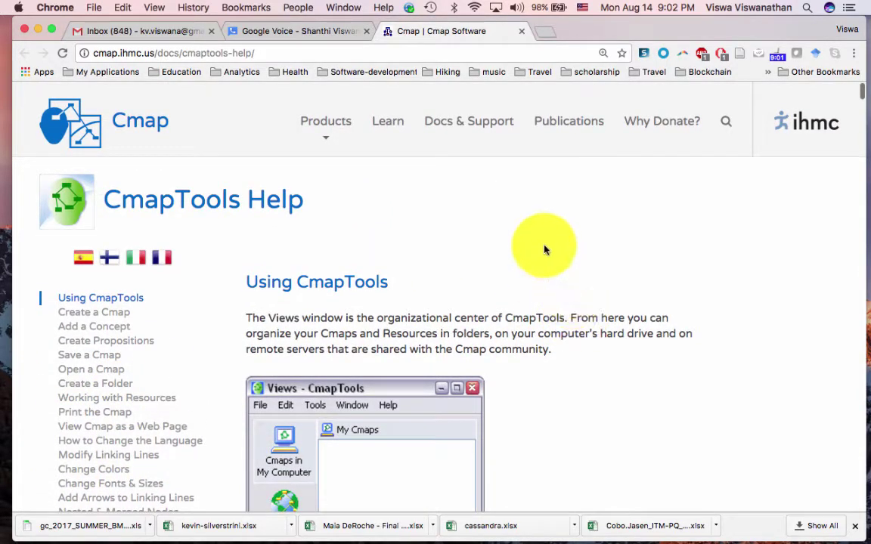
{"action": "left_click", "coordinate": [485, 129]}
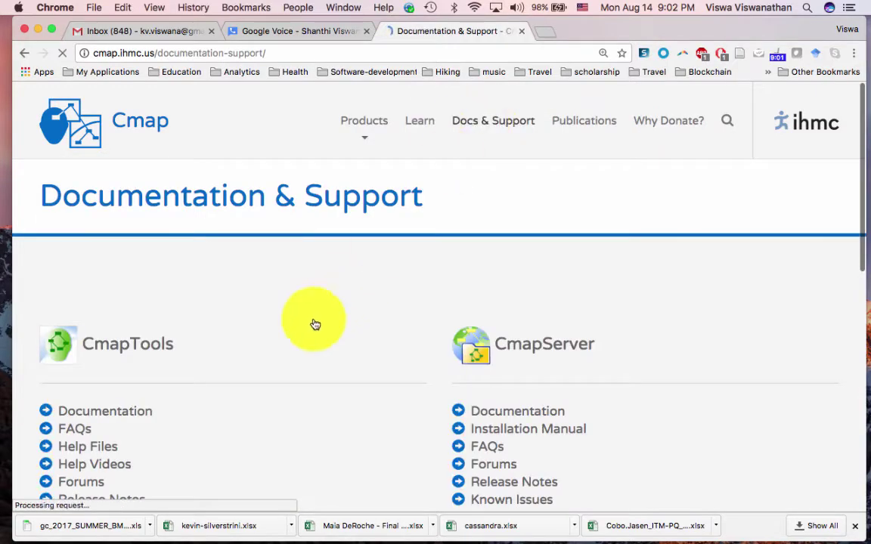
{"action": "left_click", "coordinate": [120, 472]}
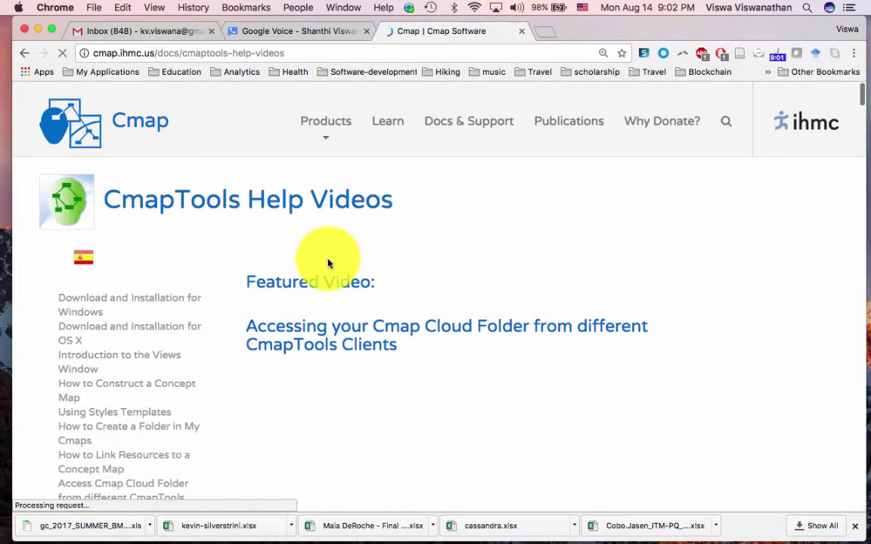